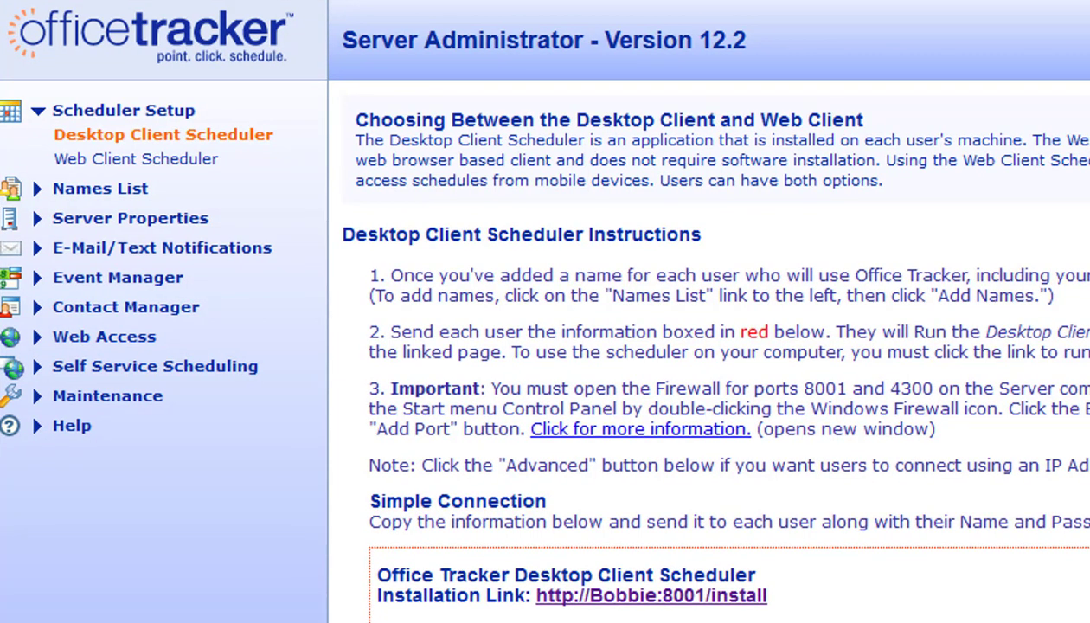
Show the names list, and start a new name entry with the person's name filled in
click(131, 192)
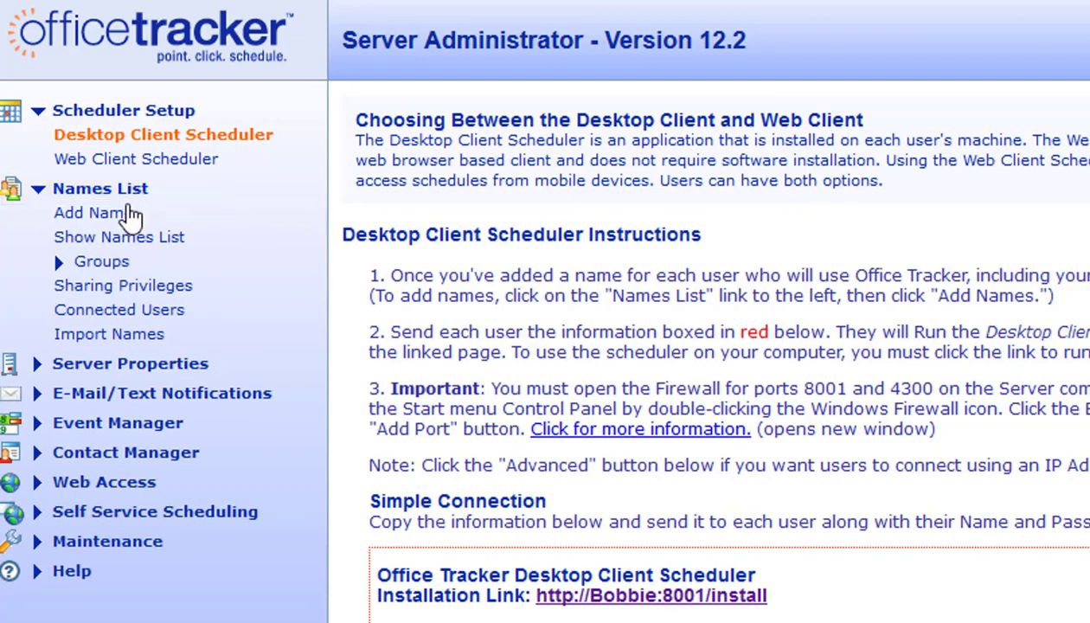
click(121, 245)
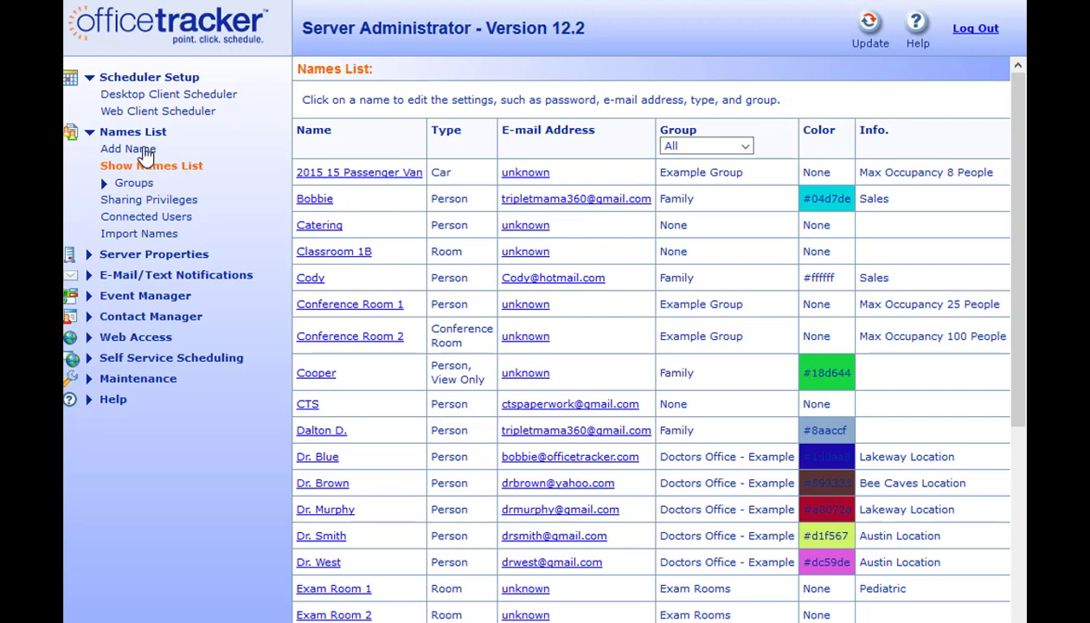
click(141, 152)
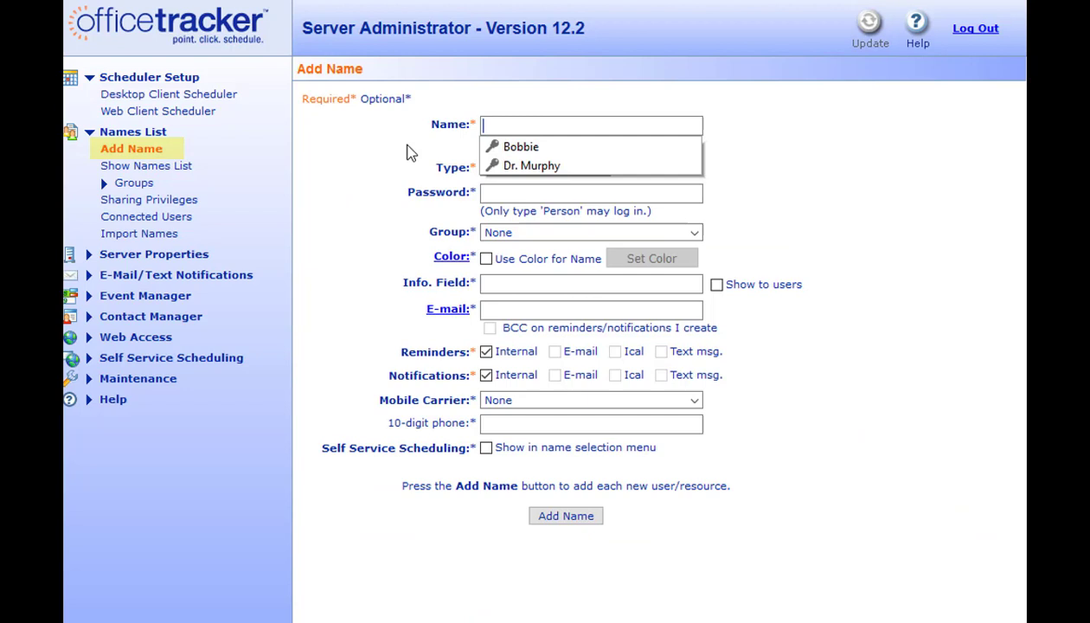
click(505, 126)
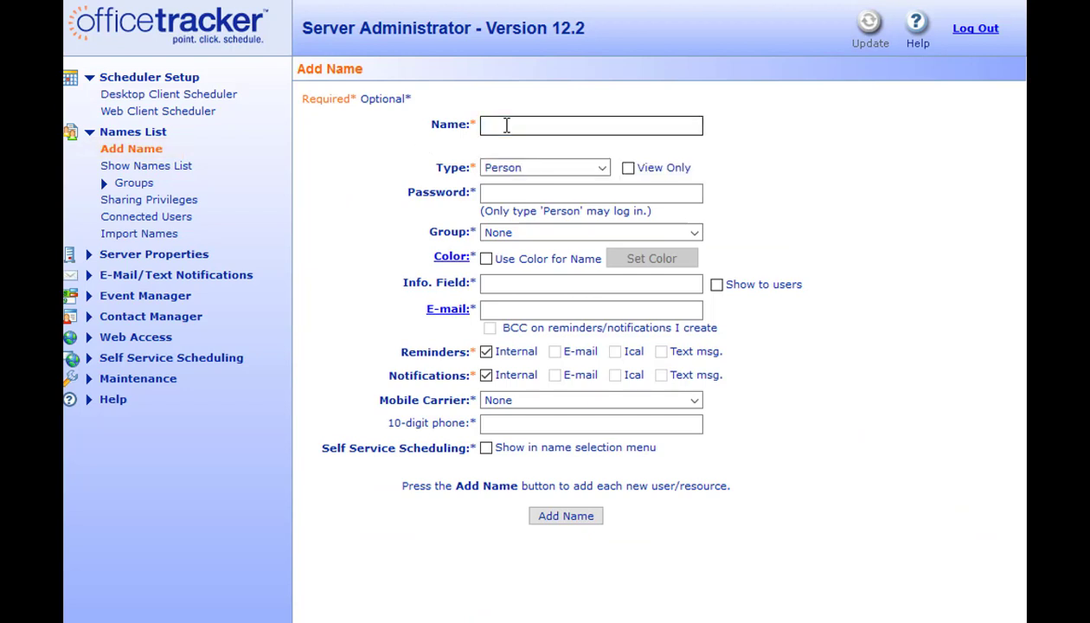
text(Mike S)
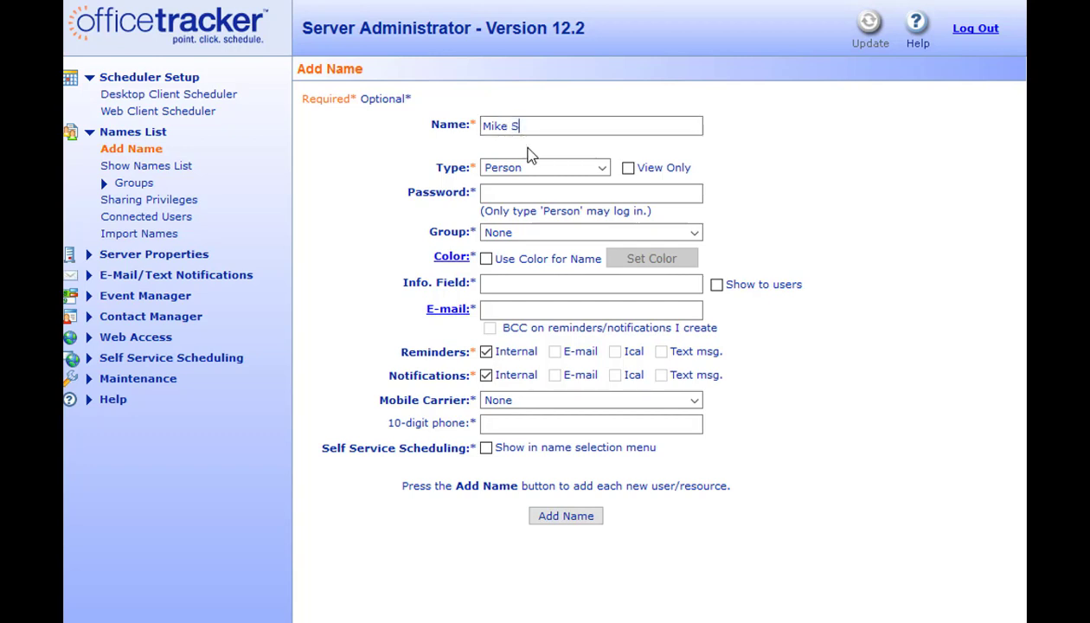
Review the available types and groups for the new name, keeping type Person and group None
click(603, 171)
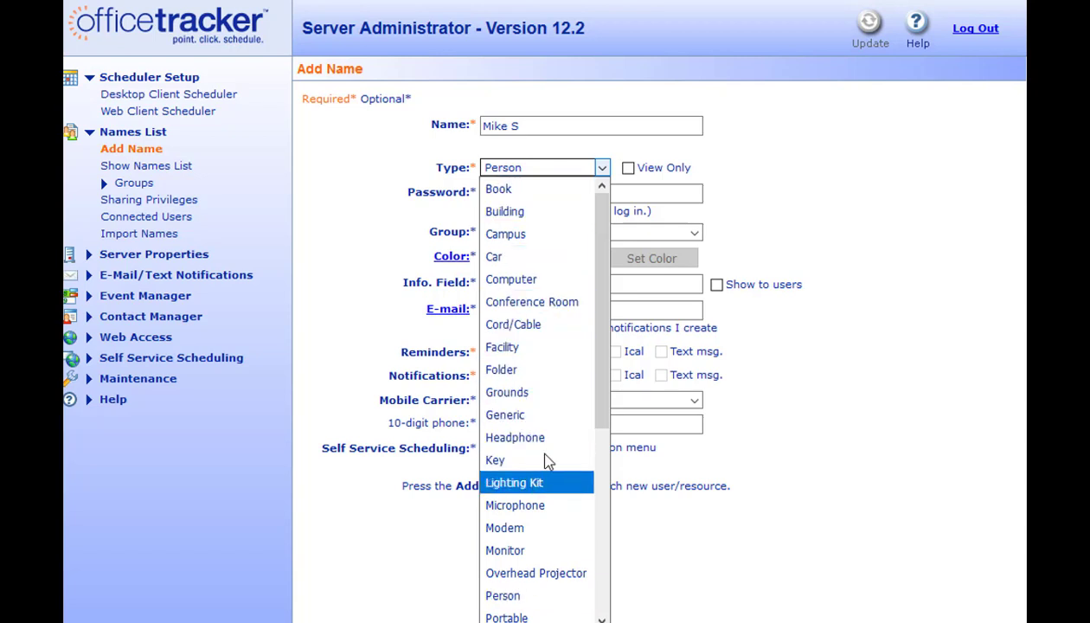
click(734, 185)
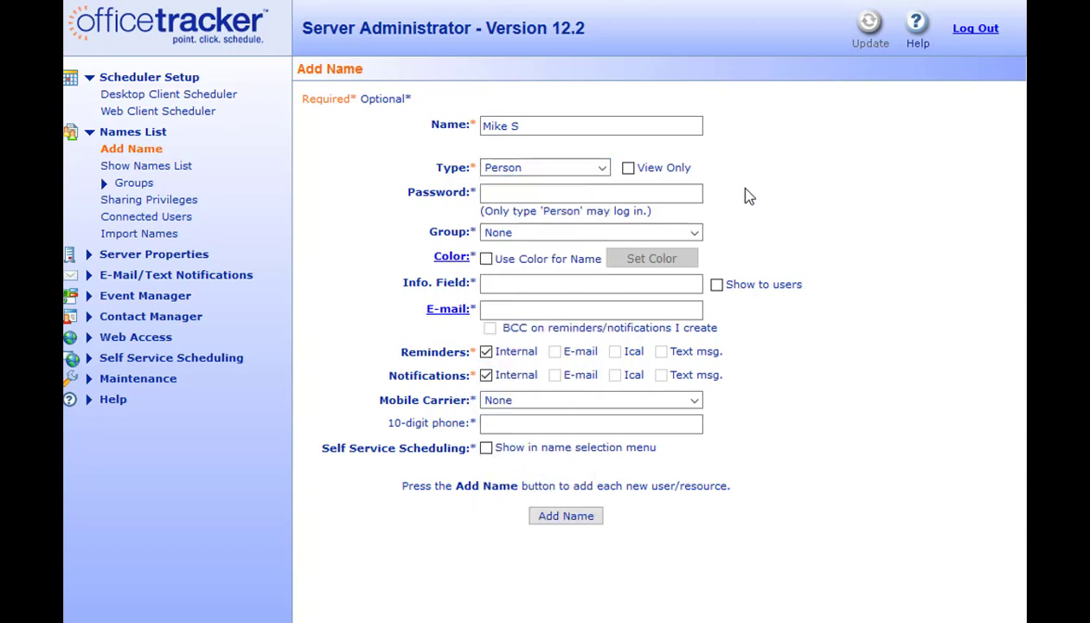
click(550, 195)
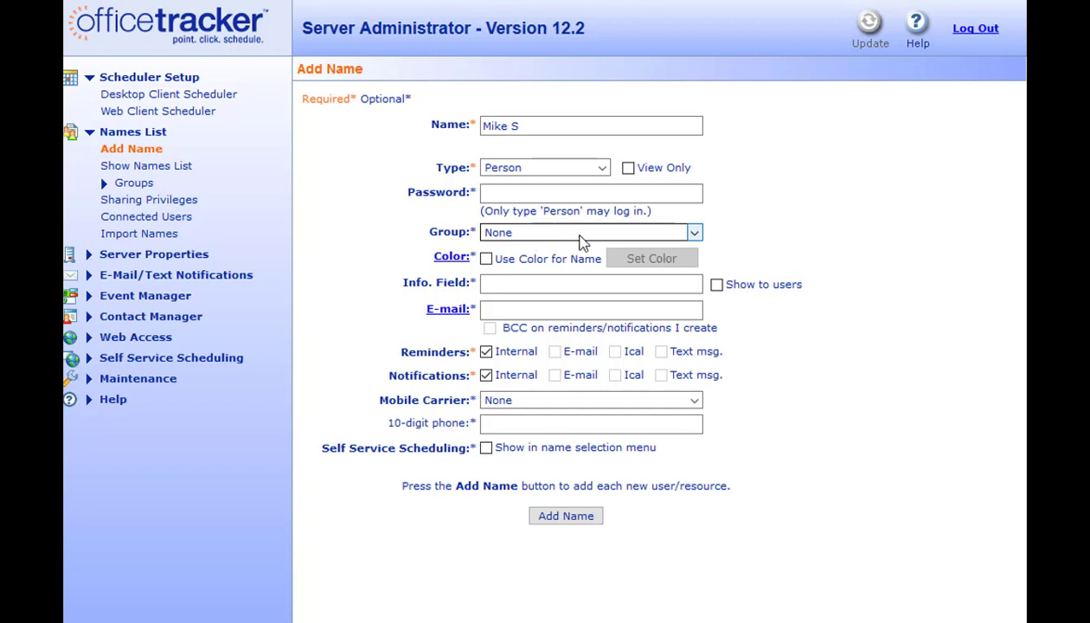
click(692, 233)
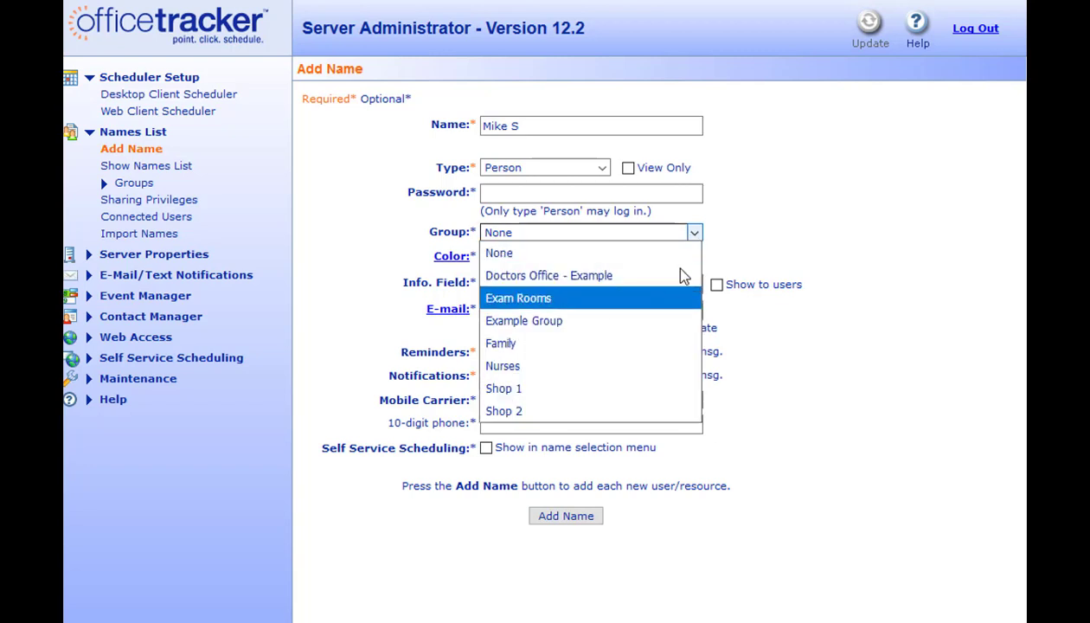
click(765, 231)
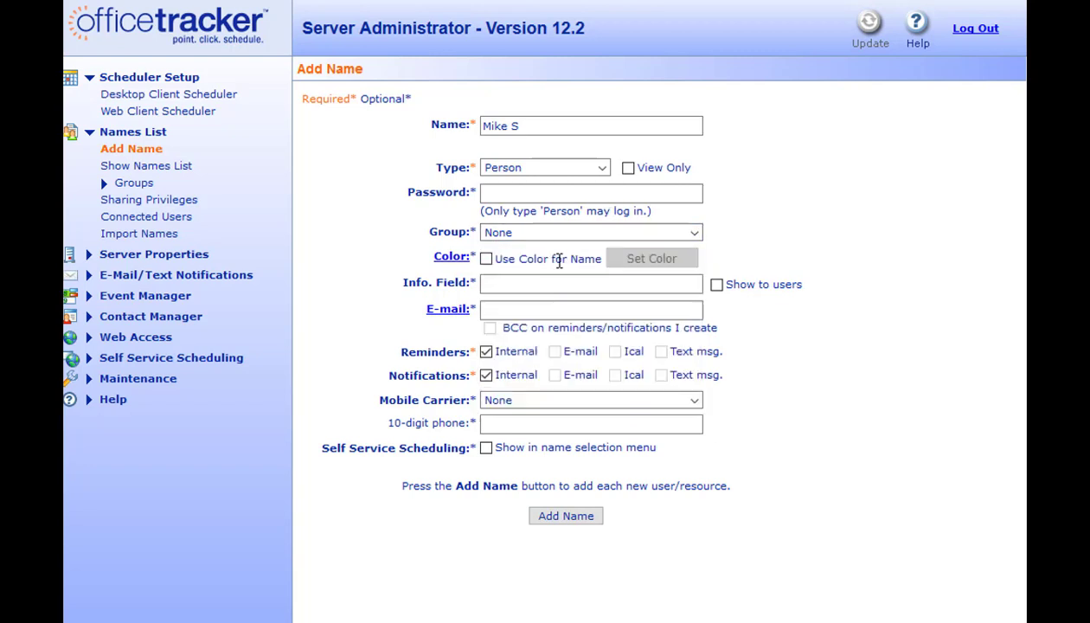
Enable a color for the new name and set the hue to 254° in the color picker
click(486, 259)
click(628, 259)
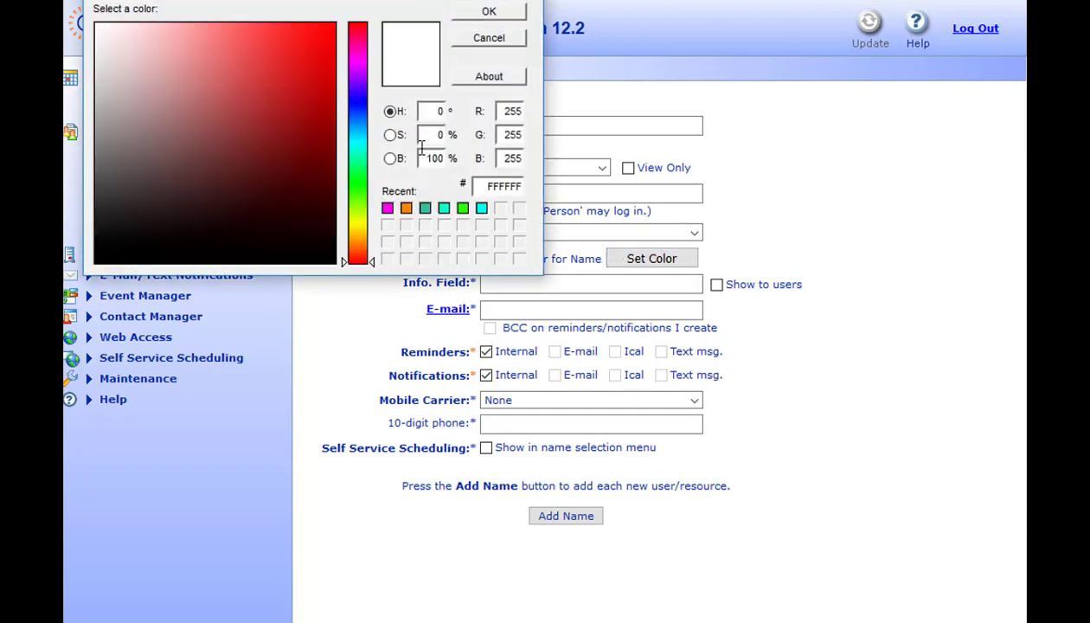
click(357, 94)
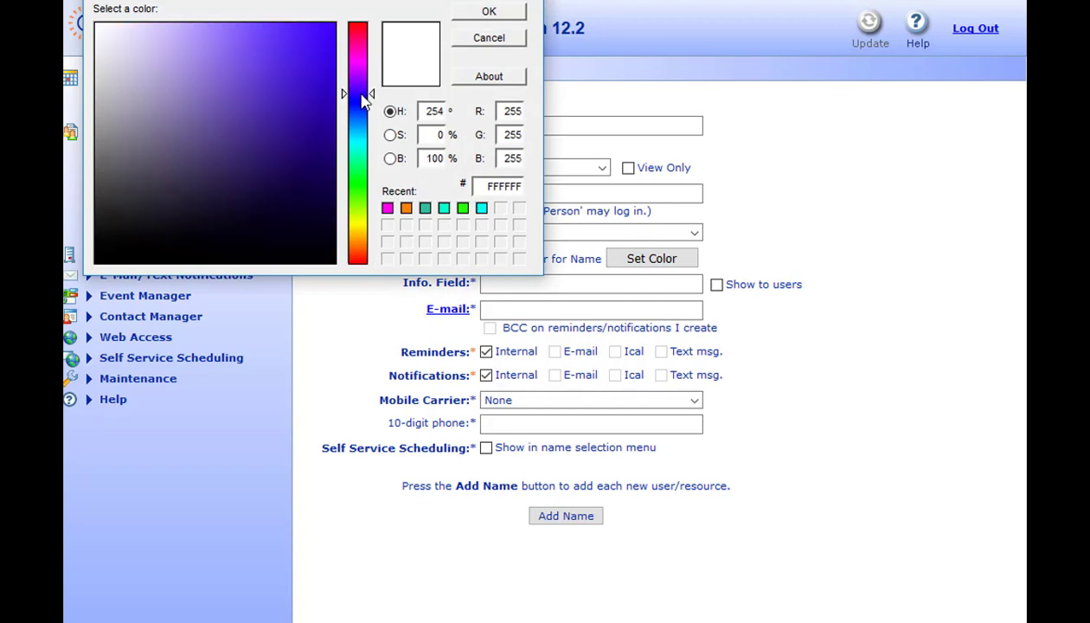
click(489, 14)
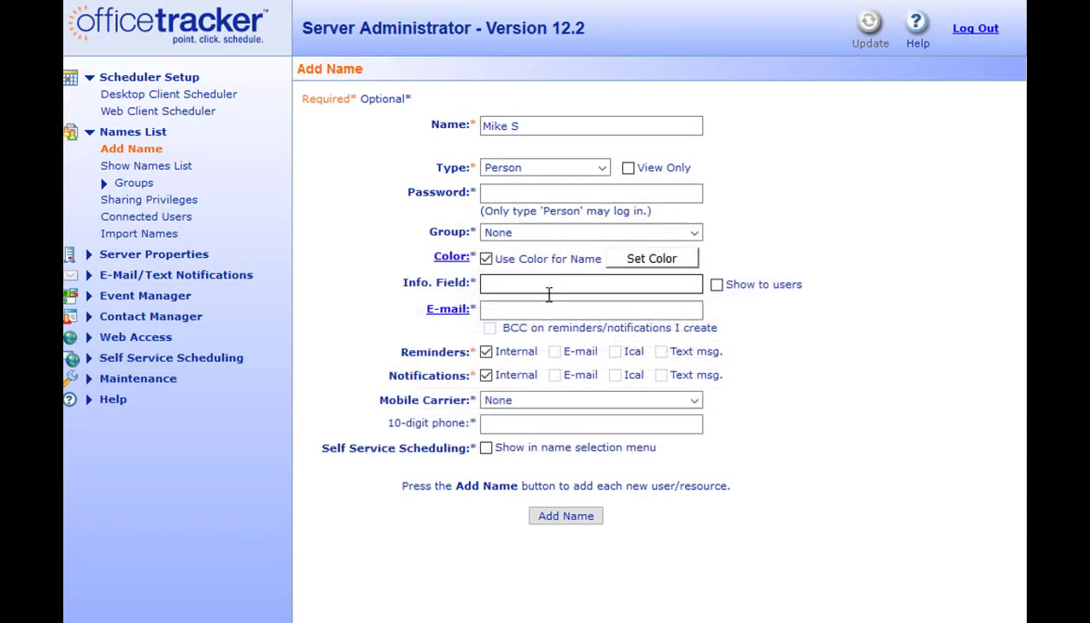
Check the mobile carrier choices without selecting one, and add the new name to the server
click(514, 309)
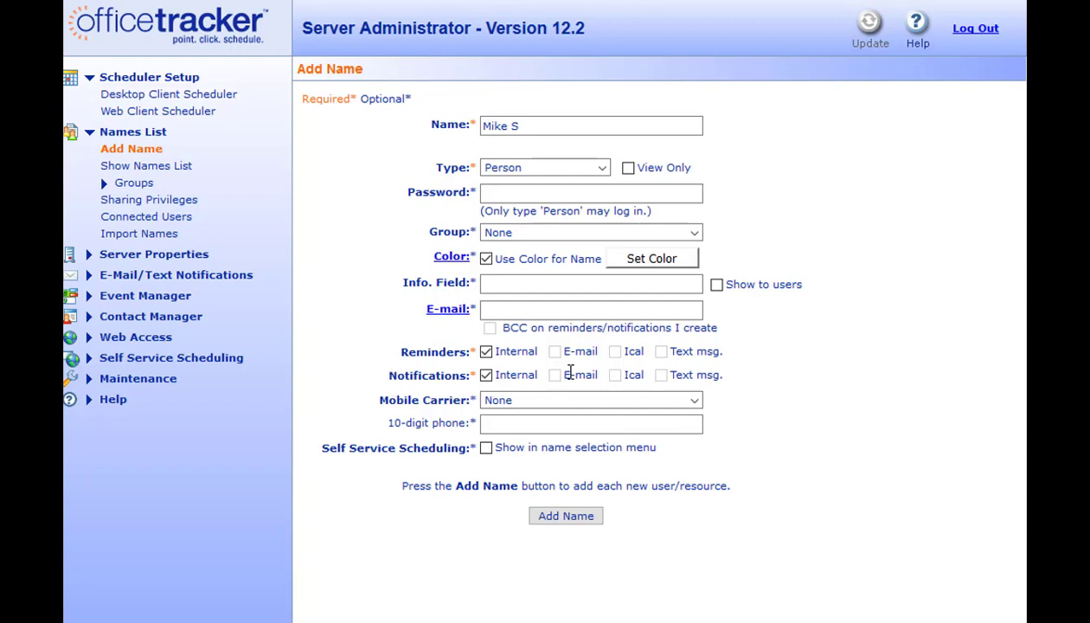
click(696, 401)
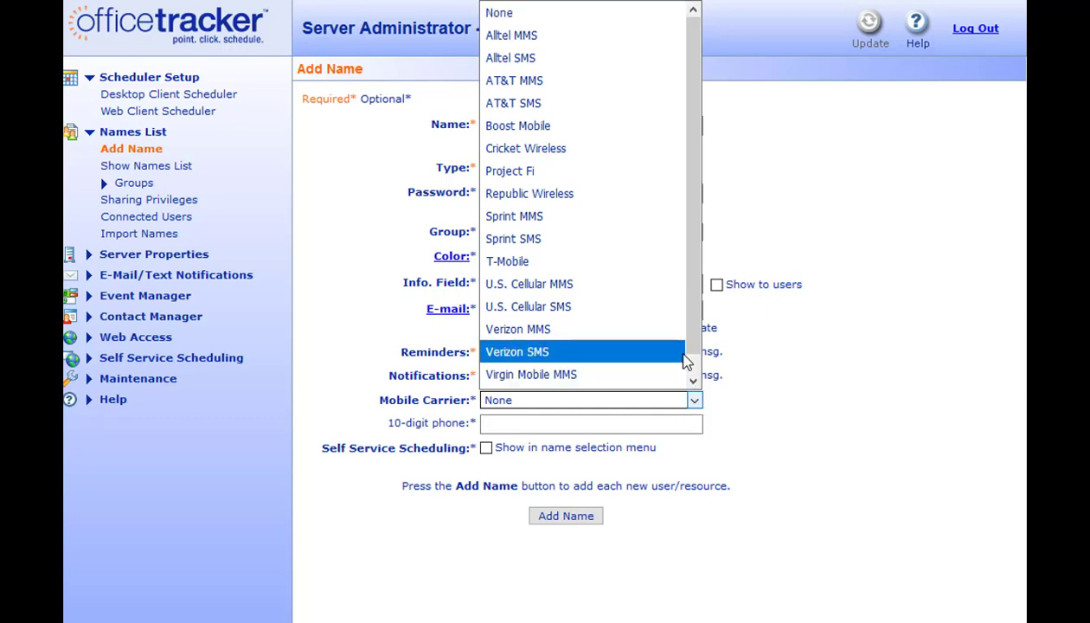
click(770, 376)
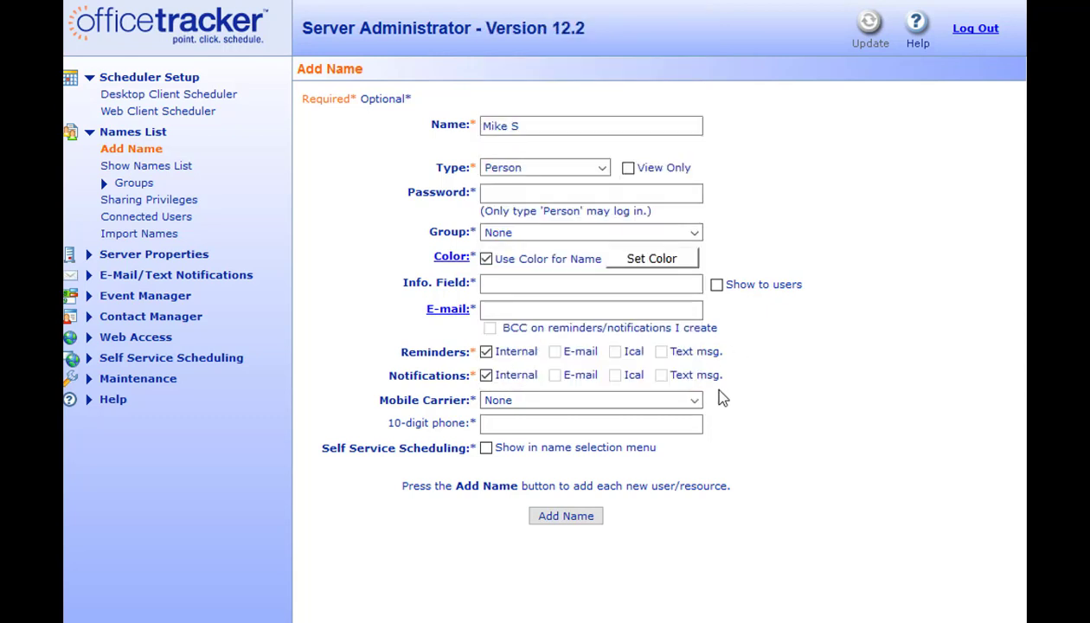
click(575, 515)
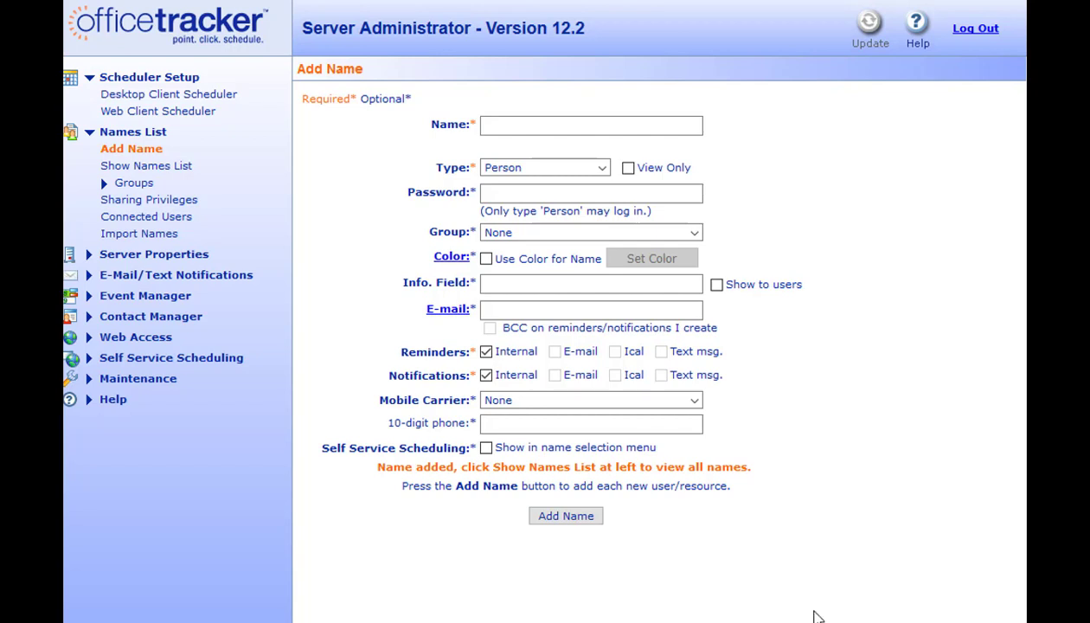
View the Desktop Client Scheduler and Web Client Scheduler setup instructions, including the advanced connection option
click(156, 98)
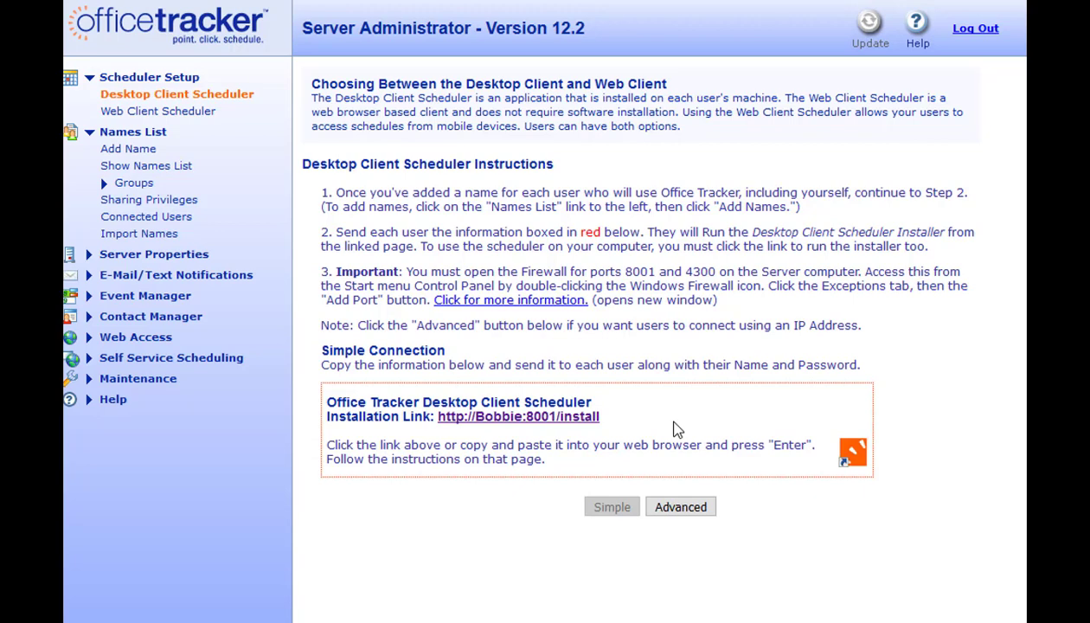
click(192, 117)
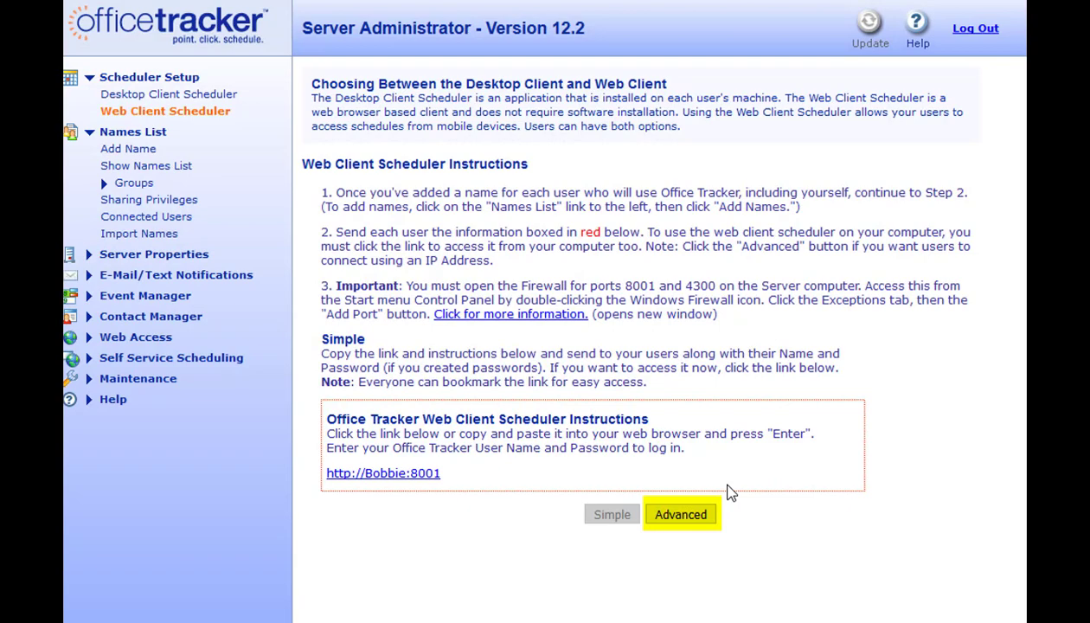
click(691, 515)
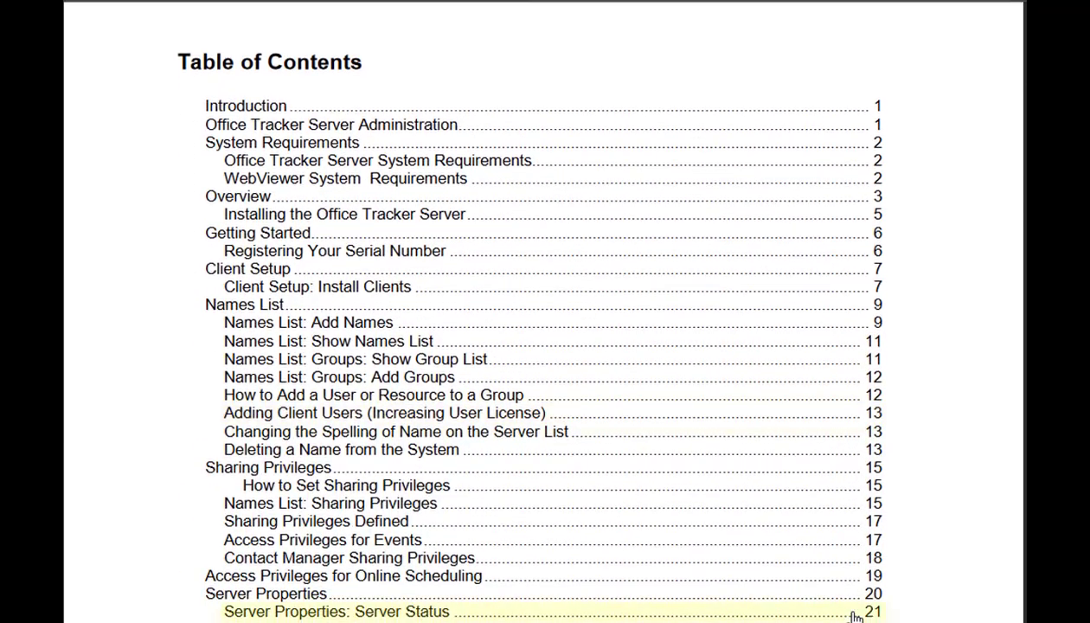
Switch to the Office Tracker desktop client and open its user guide at the table of contents
click(874, 562)
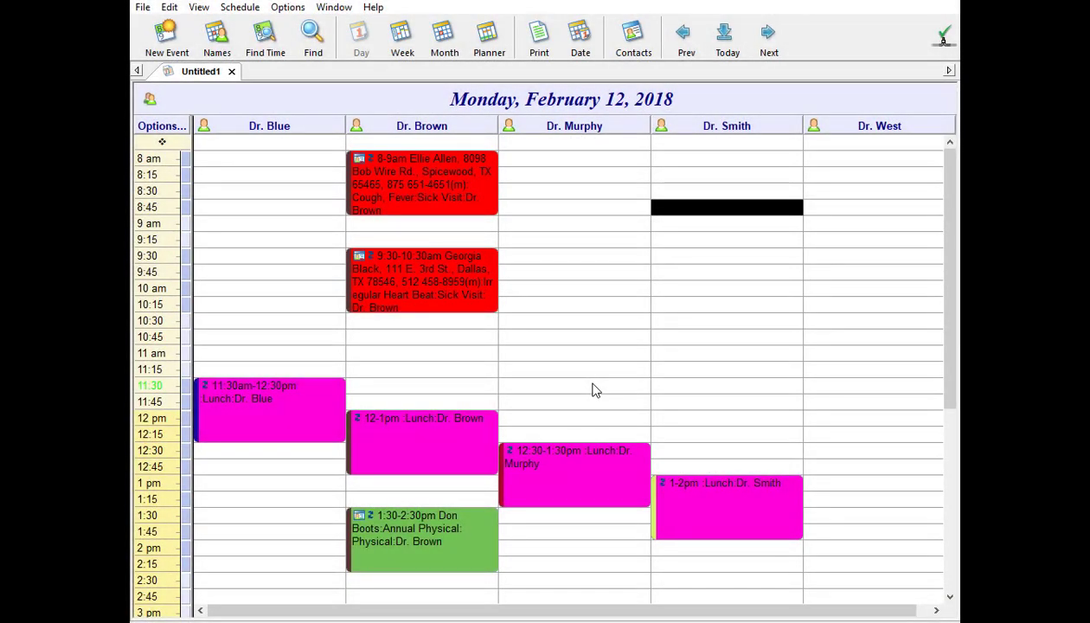
click(373, 7)
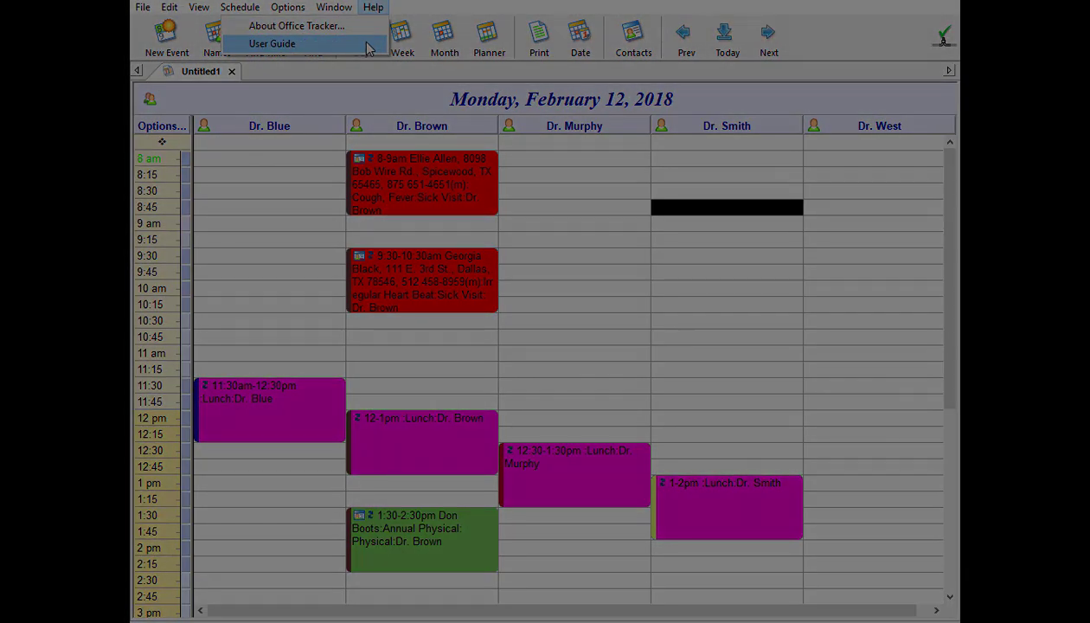
click(271, 45)
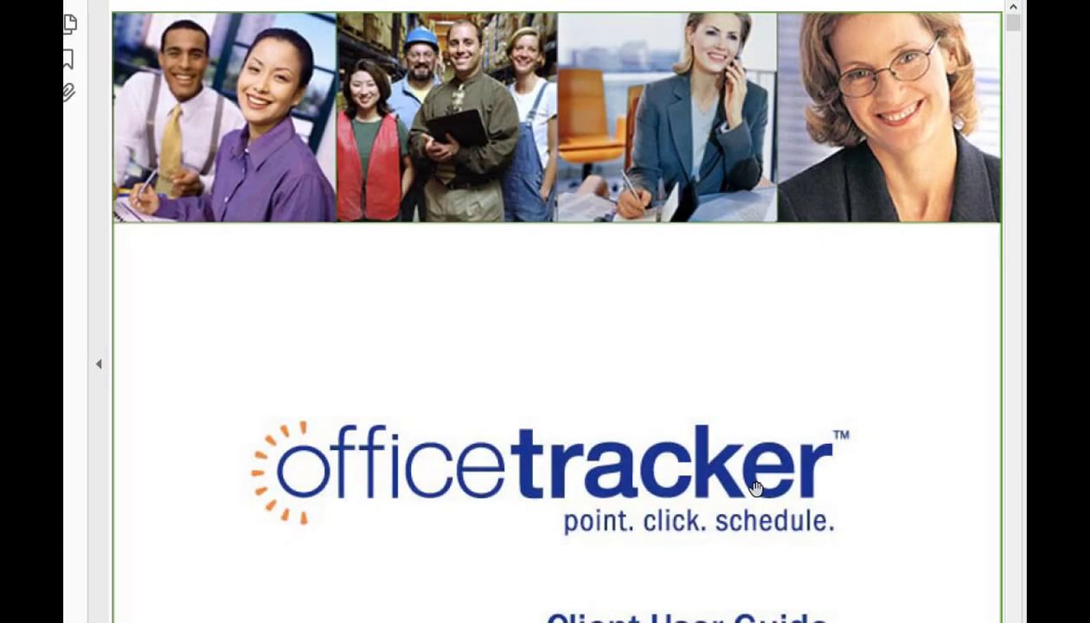
scroll(756, 489, down, 10)
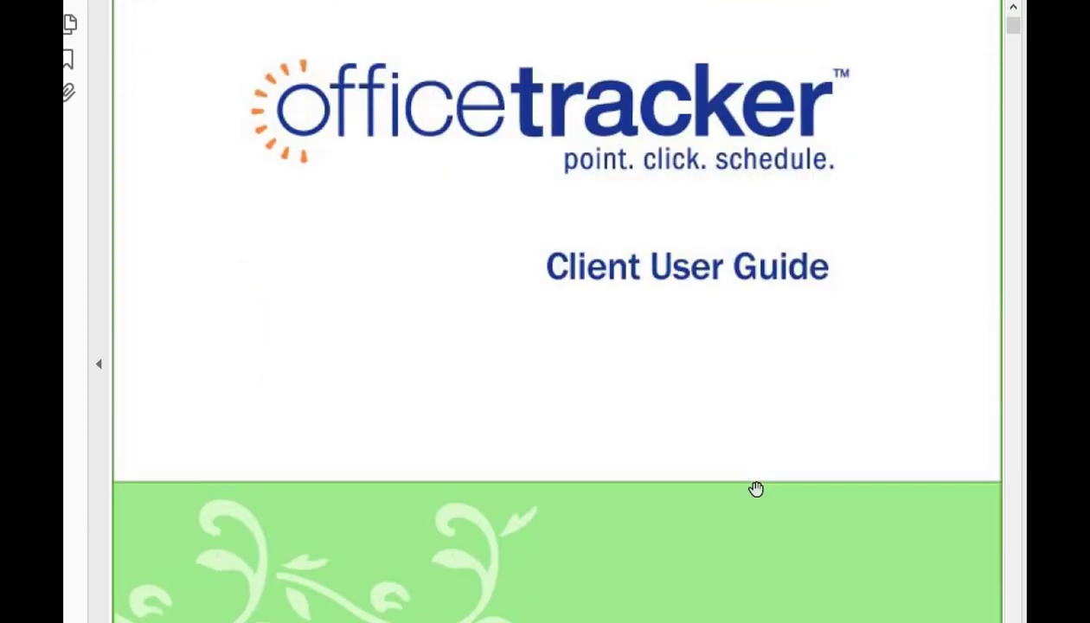
scroll(755, 489, down, 12)
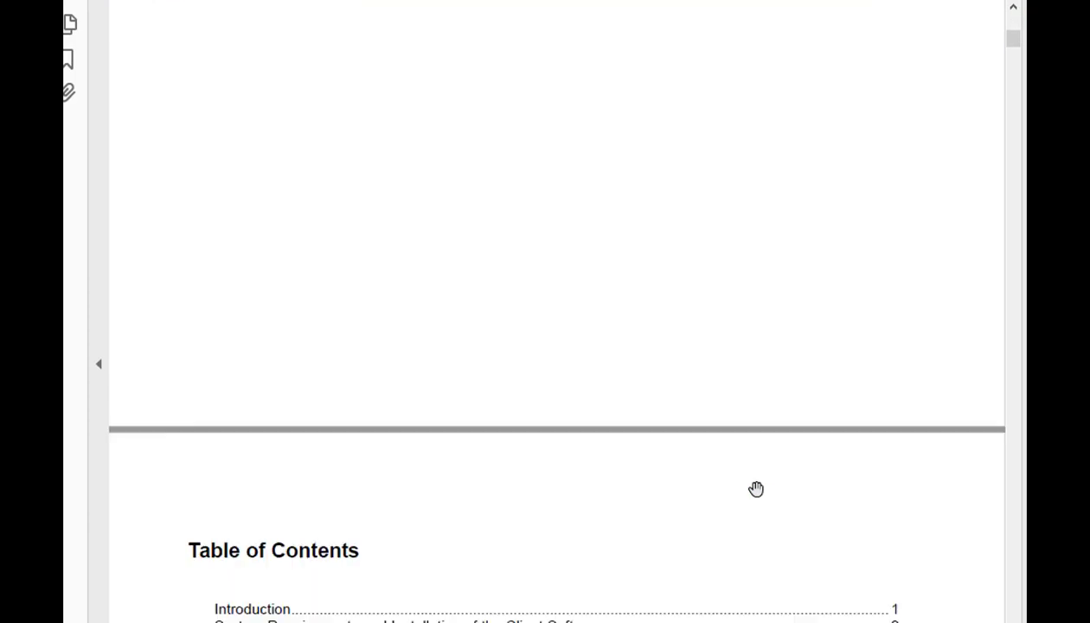
scroll(756, 495, down, 3)
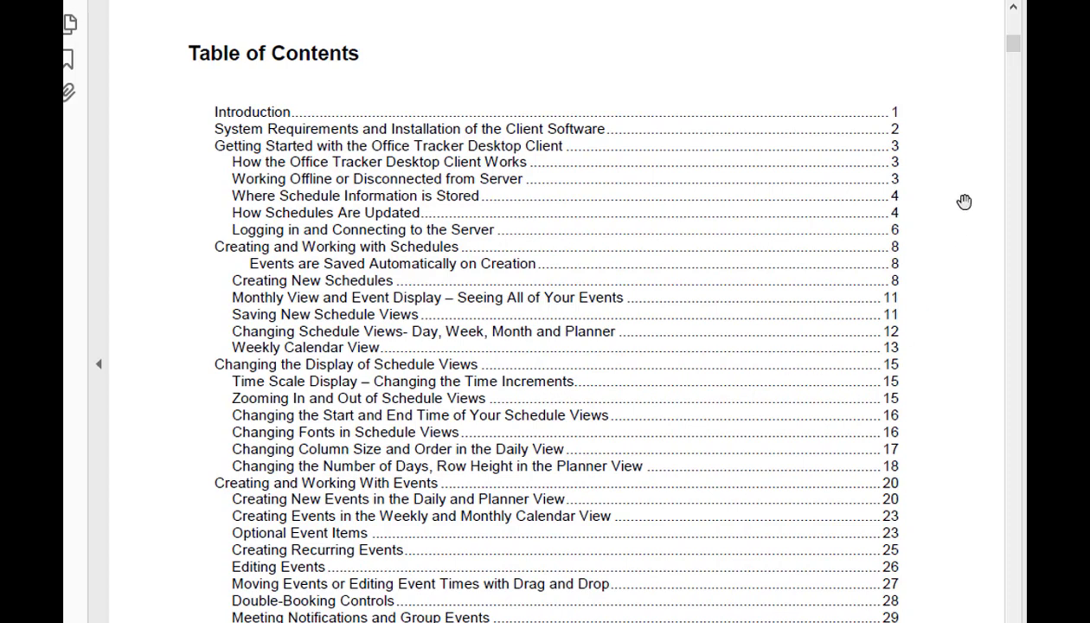
Switch to the Office Tracker web client and view the Web Client Guide's table of contents
click(897, 189)
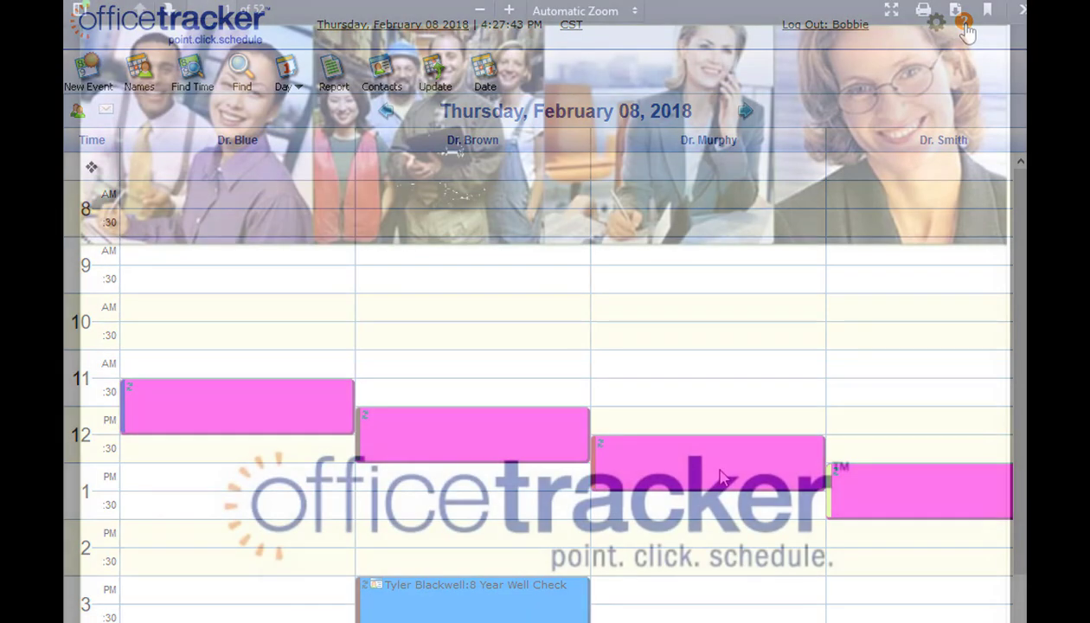
scroll(720, 472, down, 5)
scroll(720, 471, down, 15)
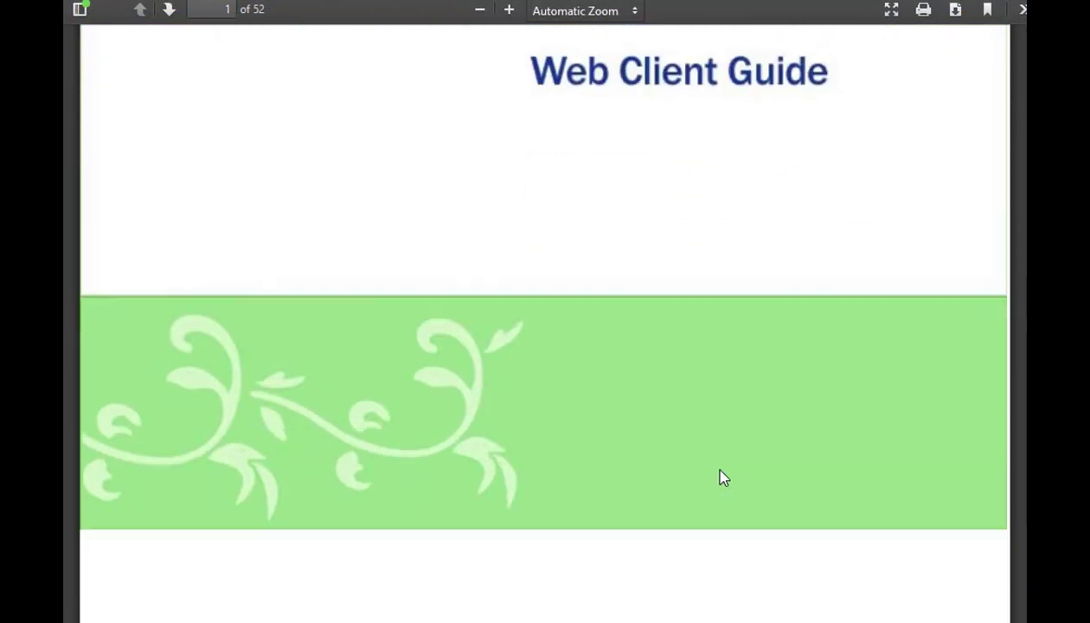
scroll(713, 477, down, 6)
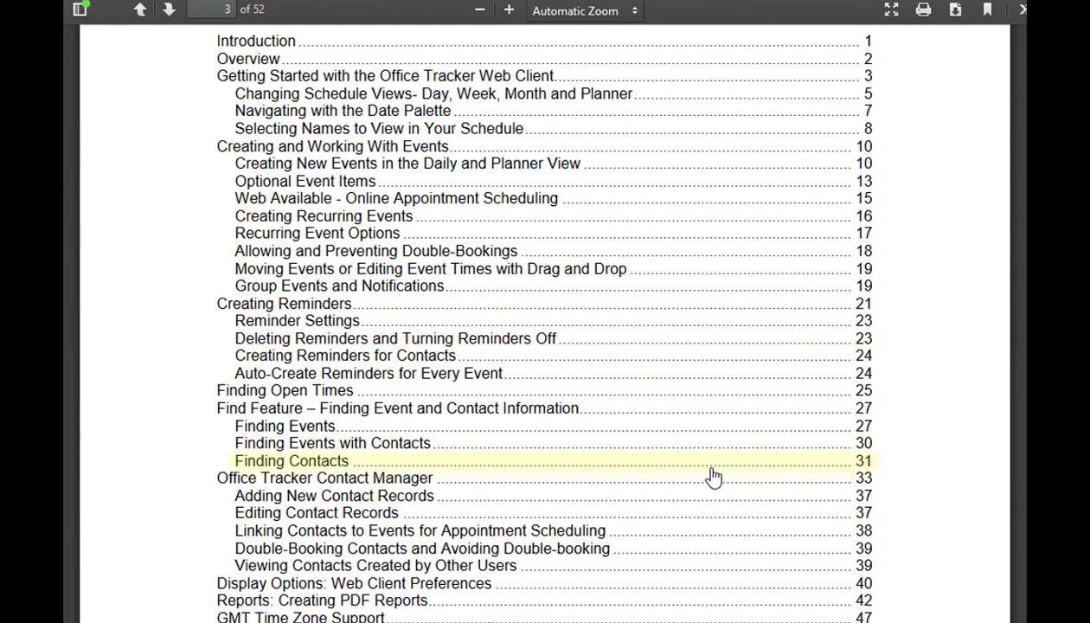